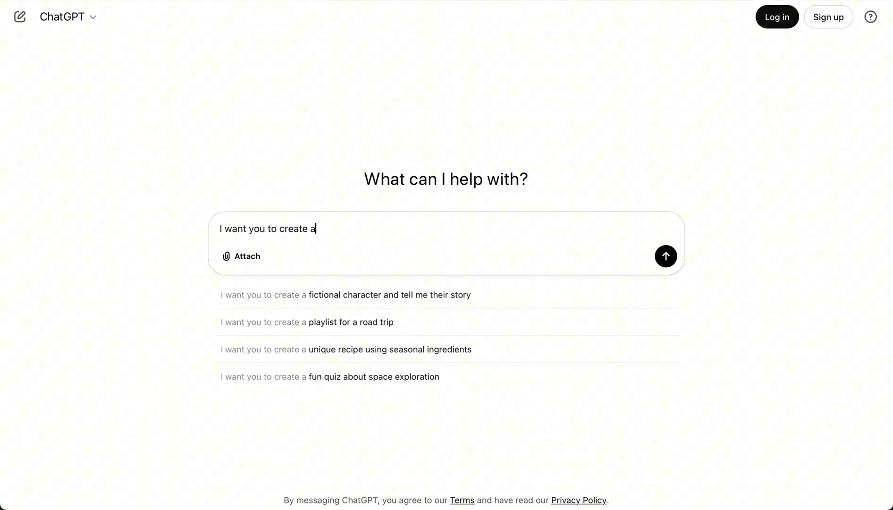
Request a text-to-image avatar prompt: late-20s African American woman, half-up hairstyle, blonde highlights, beautiful eyelashes.
{"action": "type", "text": "t to image prompt for an AI Avata"}
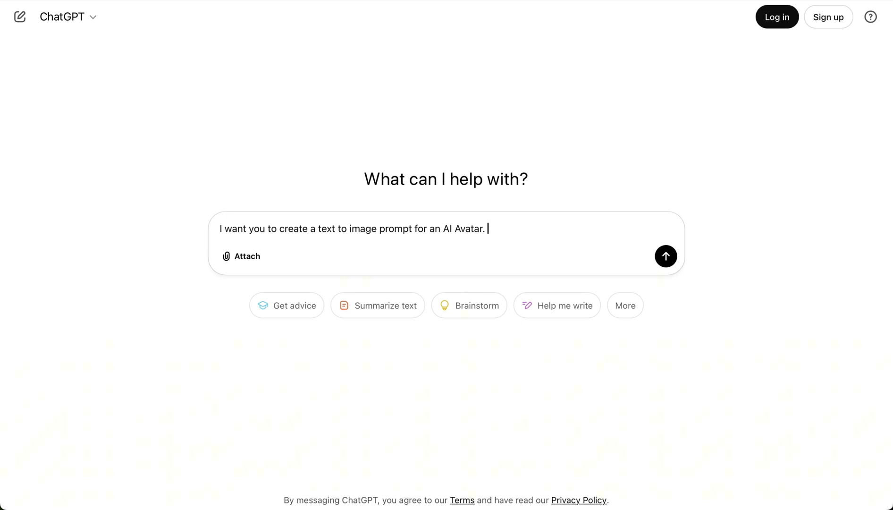
{"action": "type", "text": "r."}
{"action": "key", "text": "Caps_Lock"}
{"action": "type", "text": "Late 20s African American woma"}
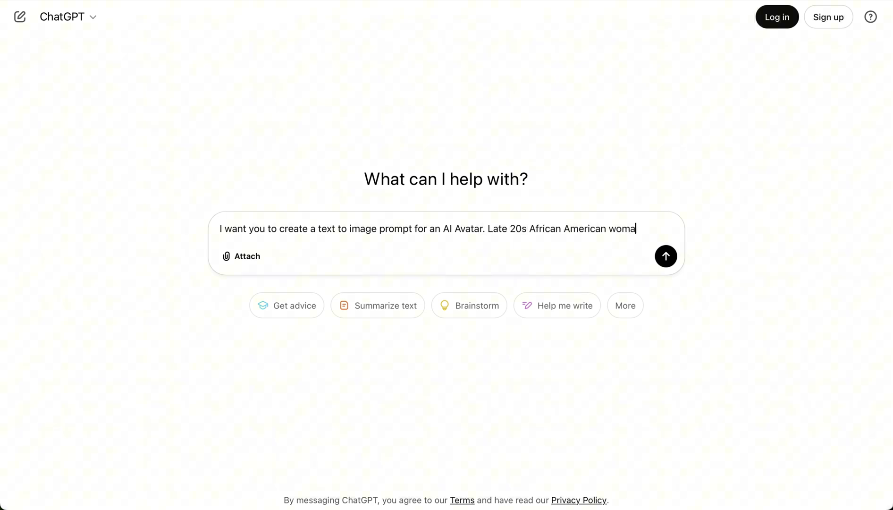
{"action": "type", "text": "n wearing a half up hal"}
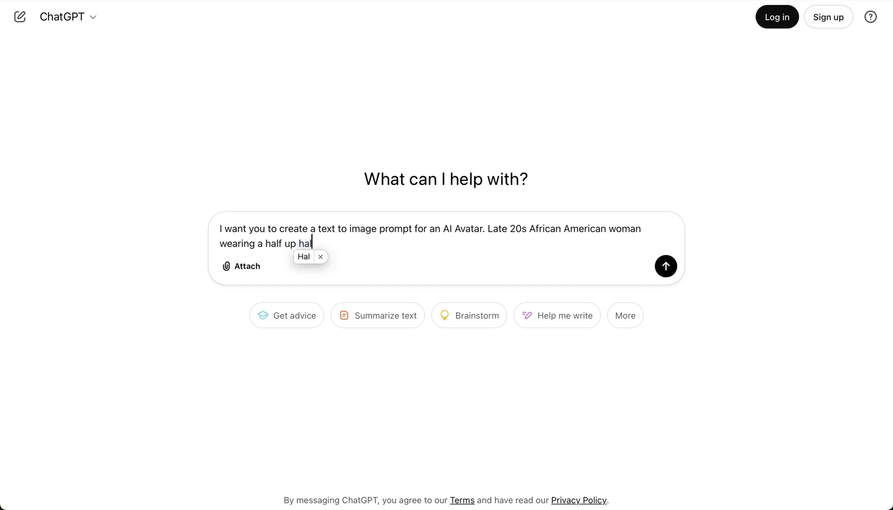
{"action": "type", "text": "f down hairstyle "}
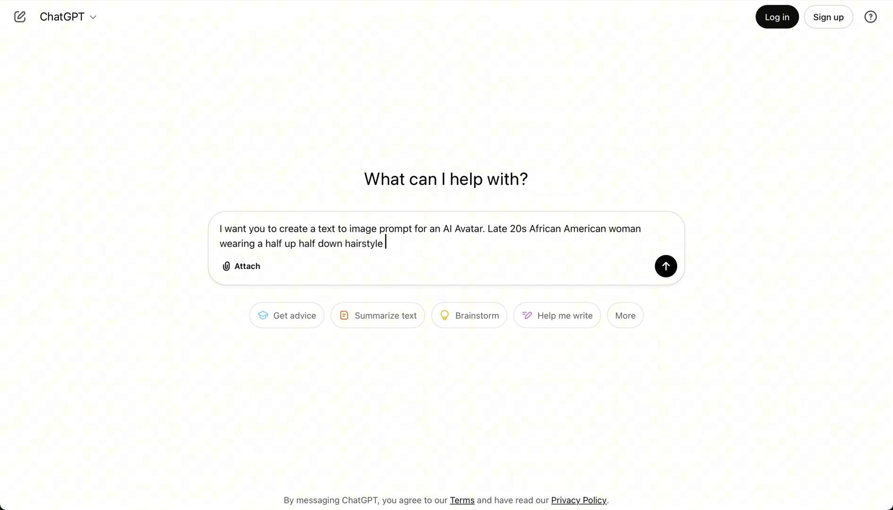
{"action": "type", "text": "with blonde highlights"}
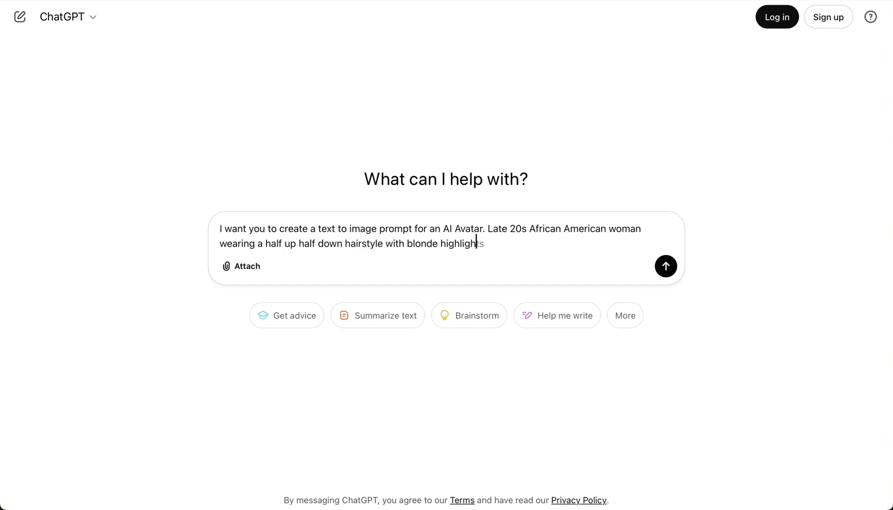
{"action": "type", "text": ". She has almond shaped"}
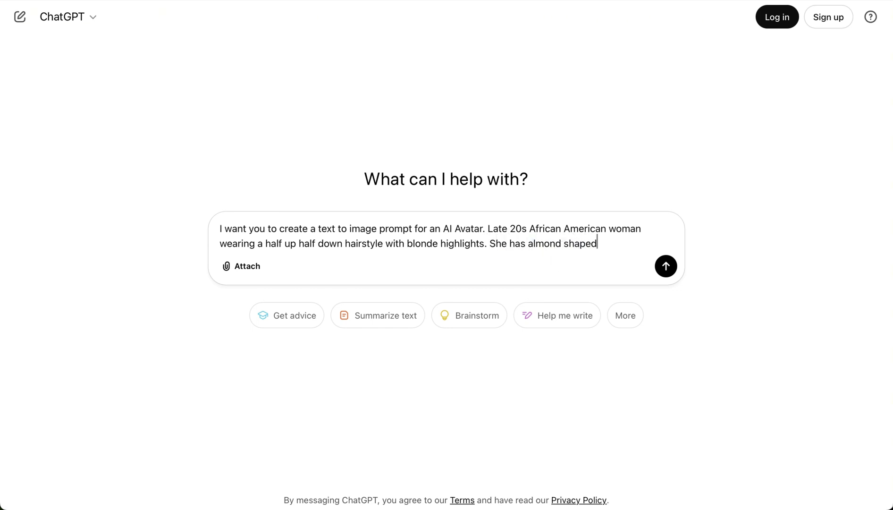
{"action": "key", "text": "BackSpace"}
{"action": "key", "text": "BackSpace"}
{"action": "type", "text": "ped e"}
{"action": "key", "text": "BackSpace"}
{"action": "key", "text": "BackSpace"}
{"action": "type", "text": "eyes and beautif"}
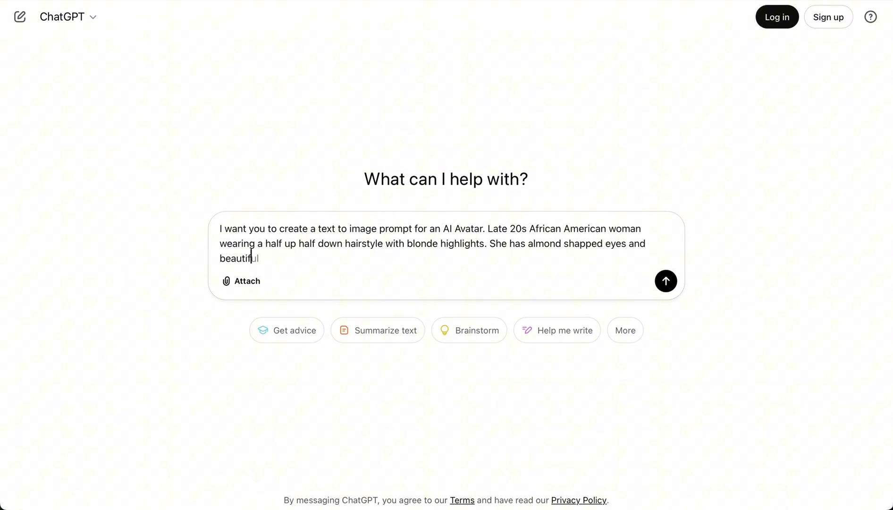
{"action": "type", "text": "ul eyelashes"}
{"action": "left_click", "coordinate": [666, 281]}
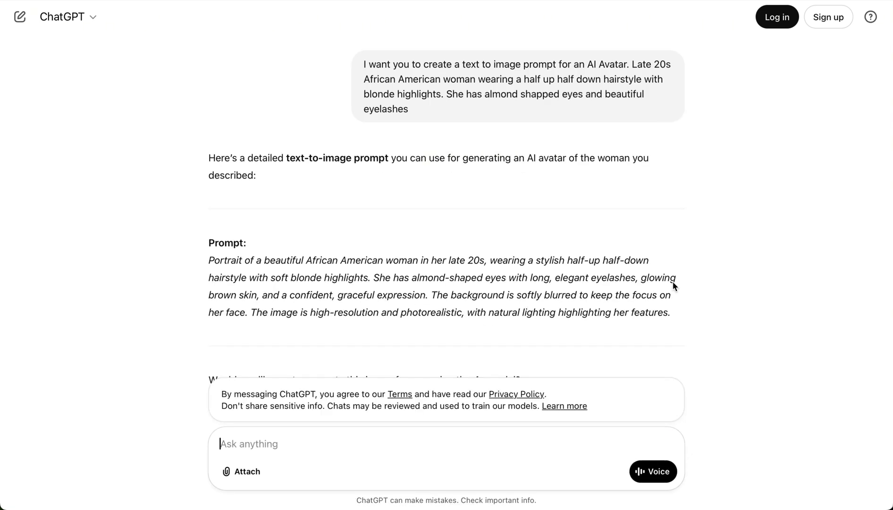
Select the generated portrait prompt in ChatGPT's reply to copy it.
{"action": "scroll", "coordinate": [730, 247], "scroll_direction": "down", "scroll_amount": 2}
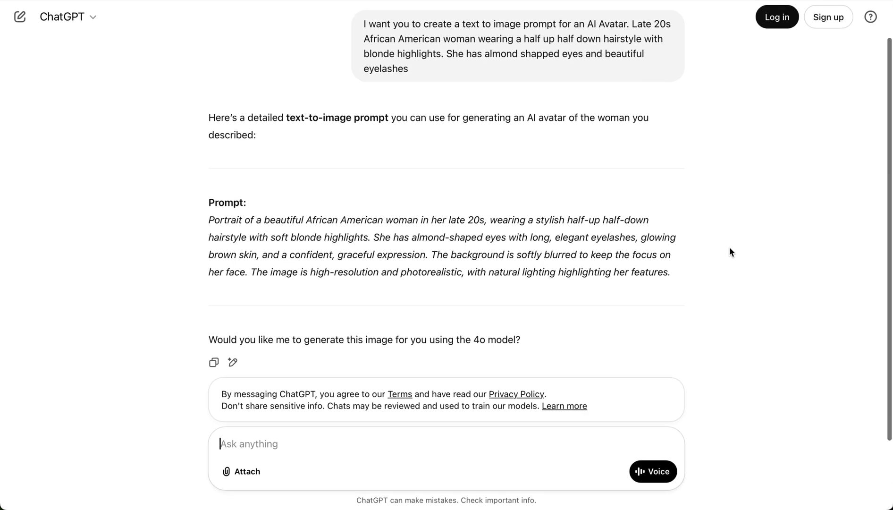
{"action": "left_click_drag", "start_coordinate": [209, 219], "coordinate": [673, 272]}
{"action": "key", "text": "super+c"}
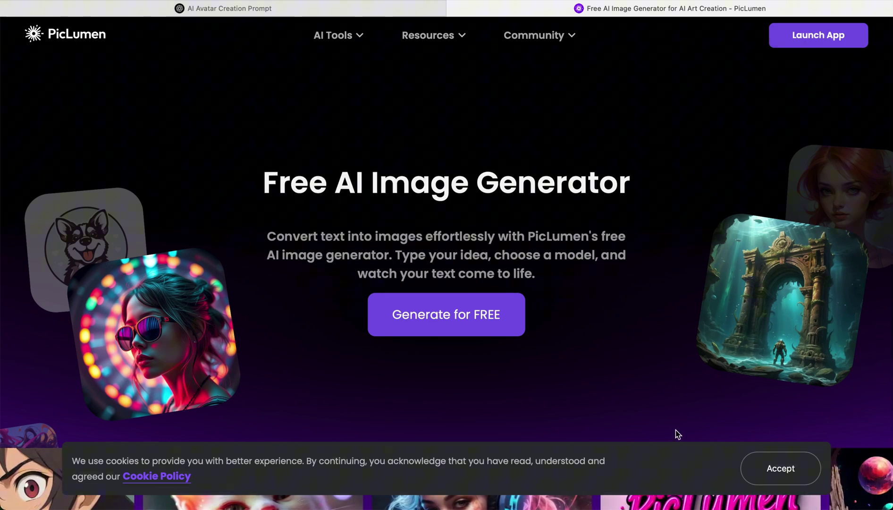
Launch the PicLumen app, go to the Create page, and focus the empty description box.
{"action": "left_click", "coordinate": [761, 471]}
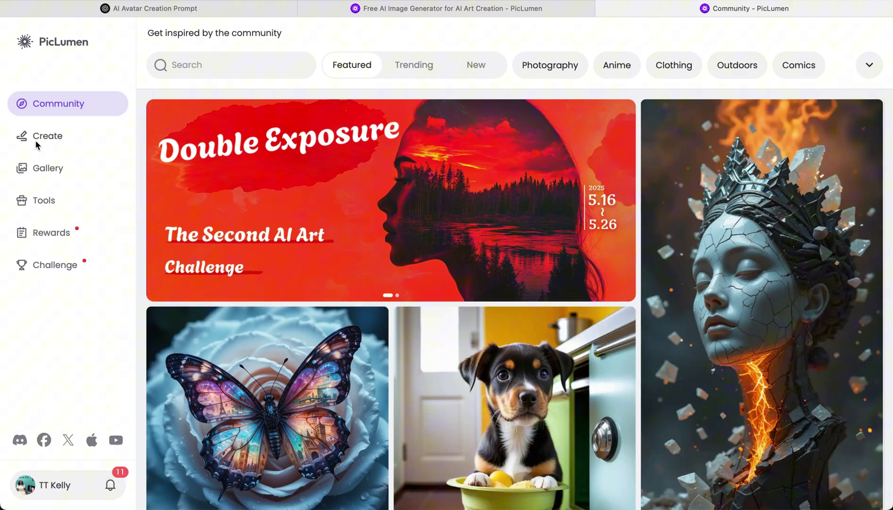
{"action": "left_click", "coordinate": [48, 137]}
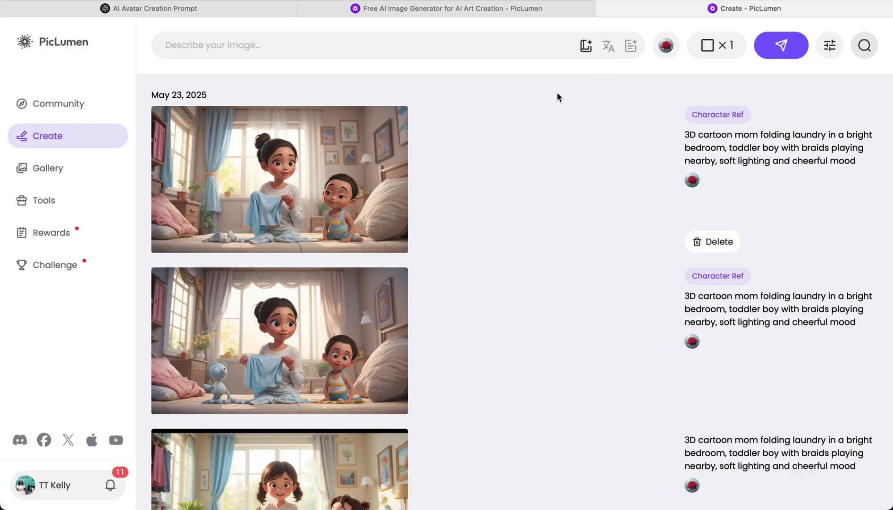
{"action": "left_click", "coordinate": [544, 45]}
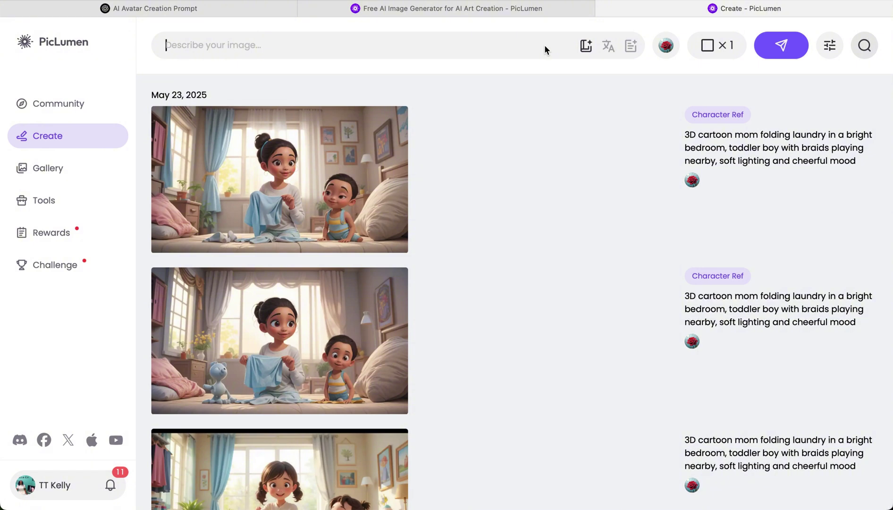
Paste the woman portrait prompt into the description, keep the current model, and set the aspect ratio to 16:9.
{"action": "key", "text": "super+v"}
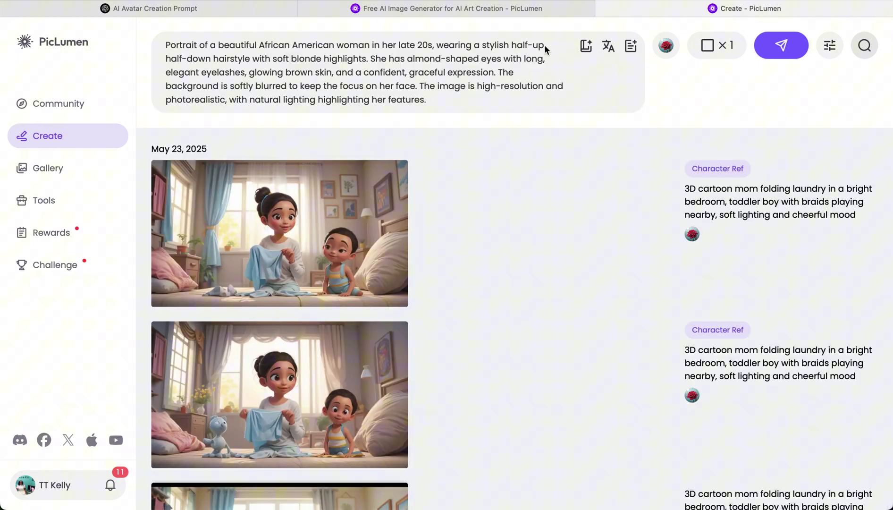
{"action": "left_click_drag", "start_coordinate": [459, 97], "coordinate": [221, 37]}
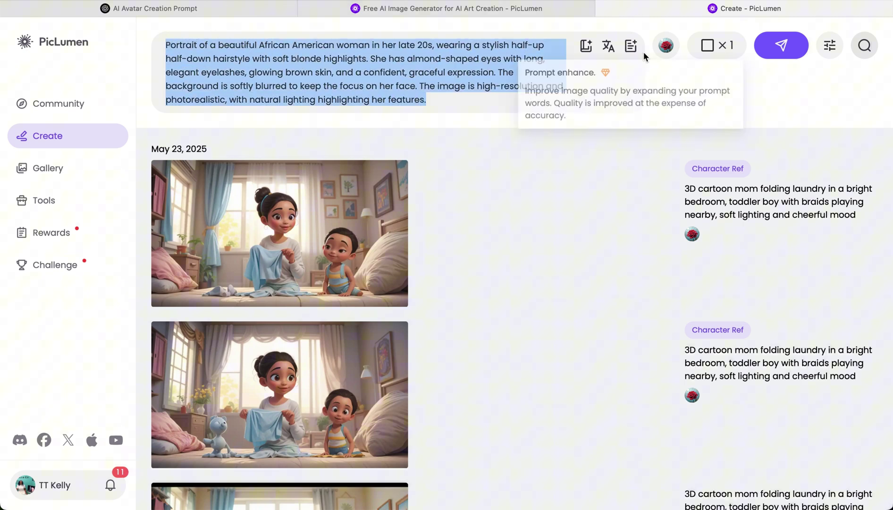
{"action": "left_click", "coordinate": [666, 45]}
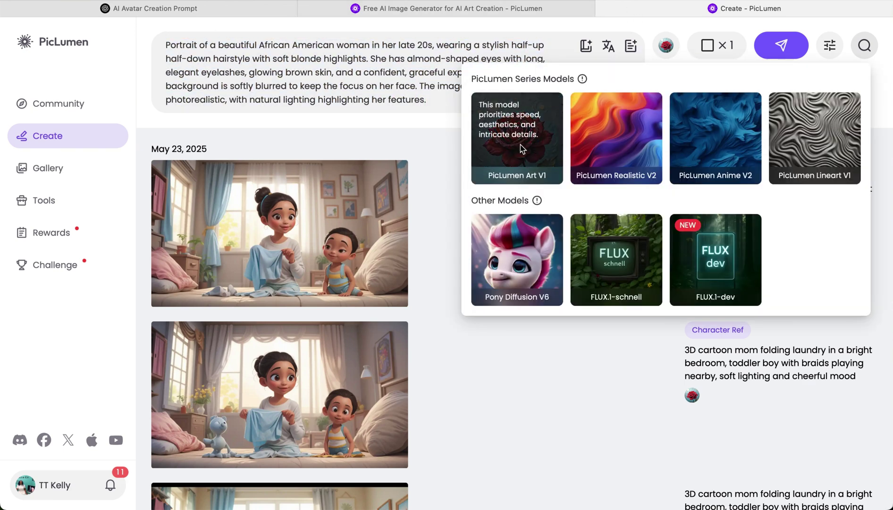
{"action": "left_click", "coordinate": [513, 141]}
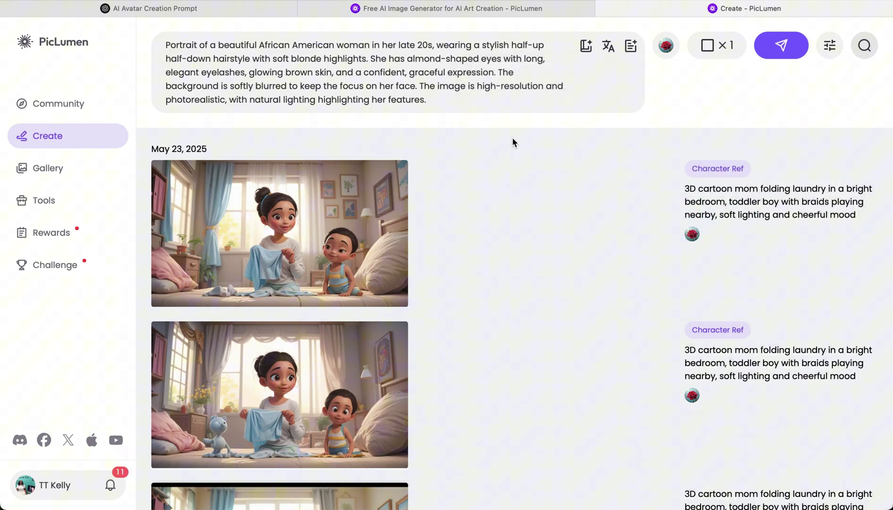
{"action": "left_click", "coordinate": [715, 48]}
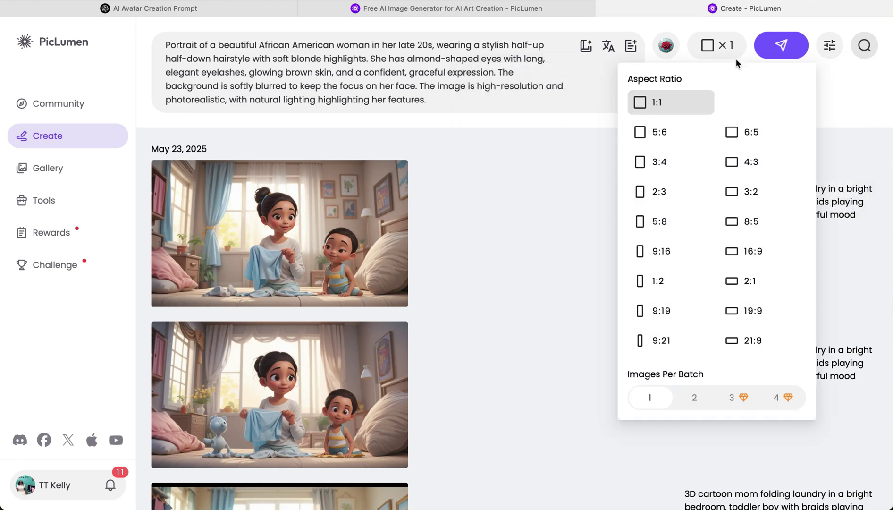
{"action": "left_click", "coordinate": [753, 251]}
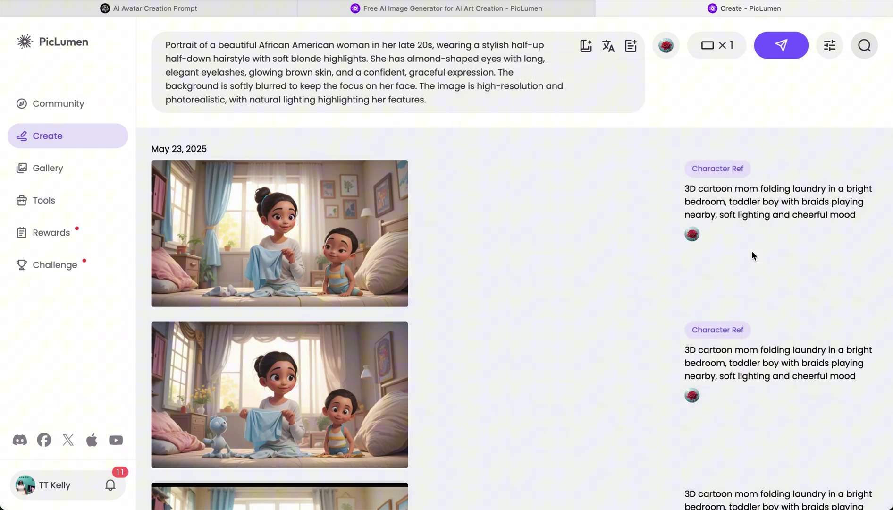
Generate the 16:9 portrait, download the result, and rerun the same prompt.
{"action": "left_click", "coordinate": [777, 55]}
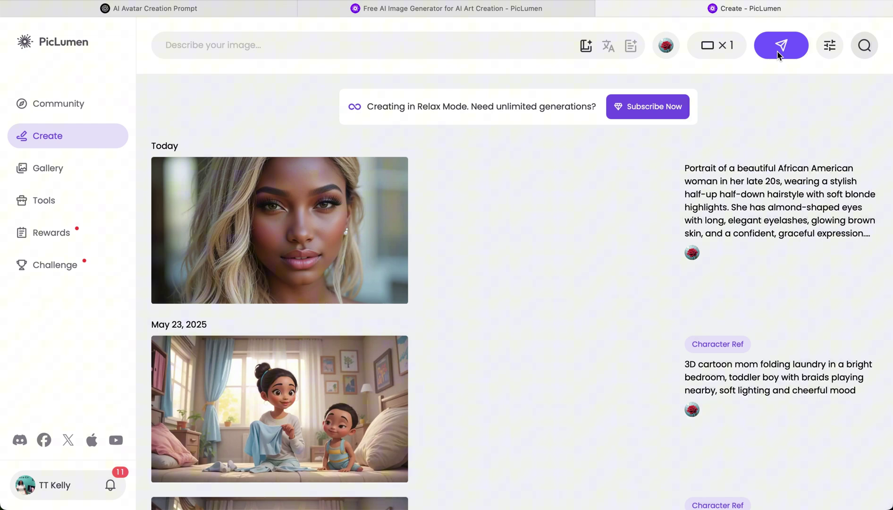
{"action": "mouse_move", "coordinate": [264, 222]}
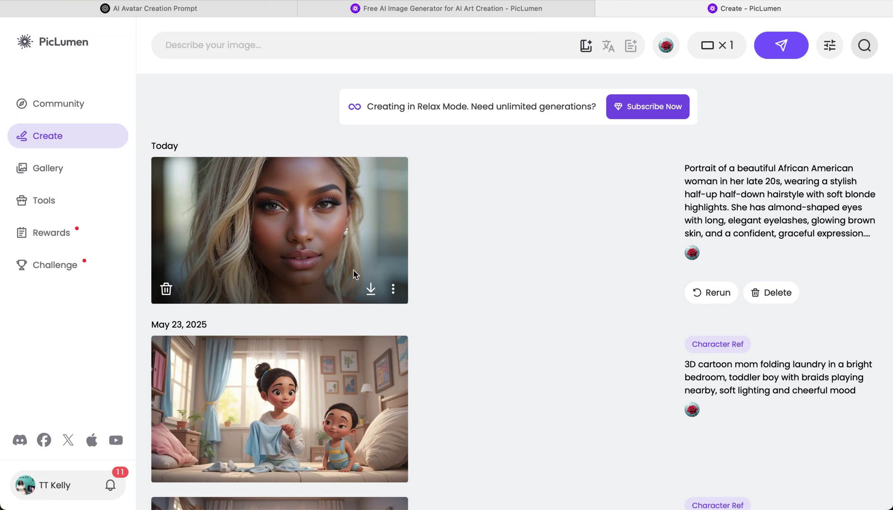
{"action": "left_click", "coordinate": [371, 289]}
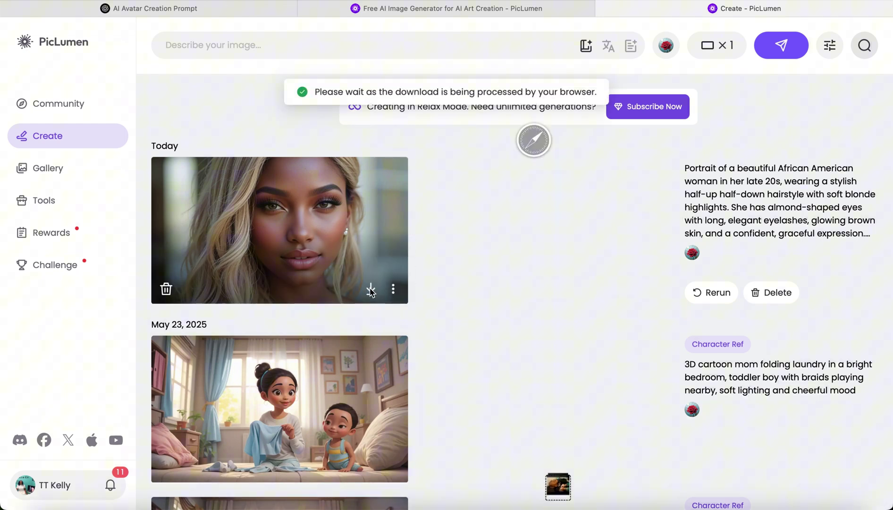
{"action": "left_click", "coordinate": [708, 294]}
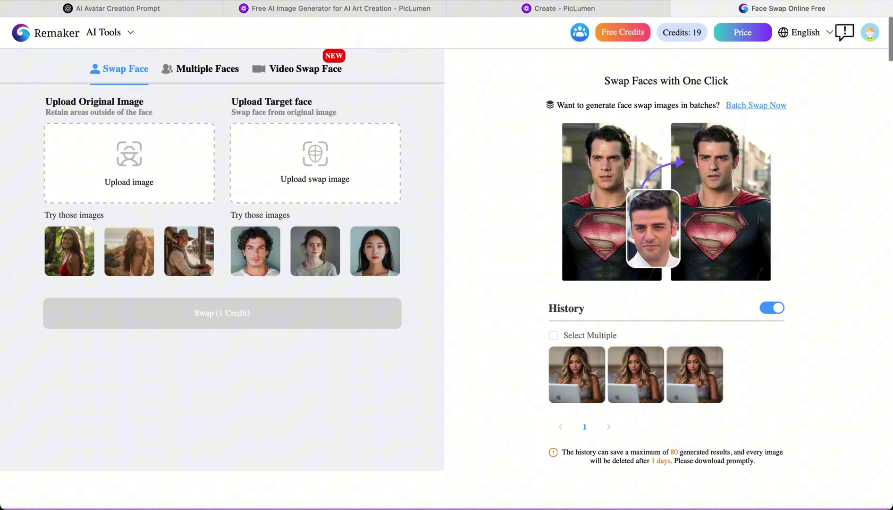
Upload the woman-with-dog photo and the target face, swap faces, and preview the result full size.
{"action": "left_click", "coordinate": [119, 145]}
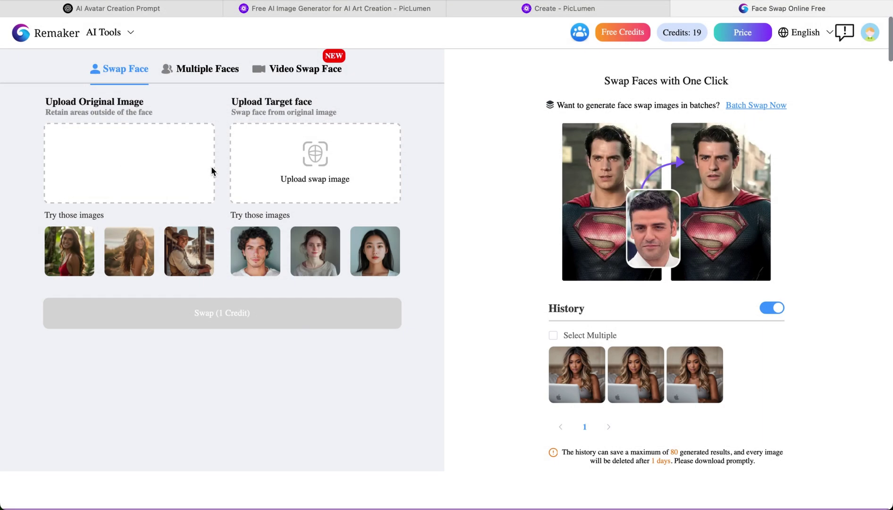
{"action": "left_click", "coordinate": [308, 155]}
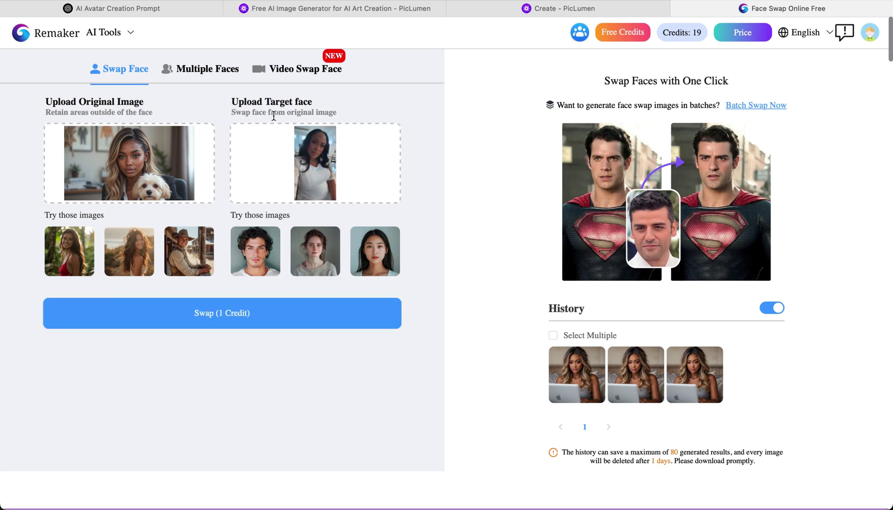
{"action": "left_click", "coordinate": [340, 325]}
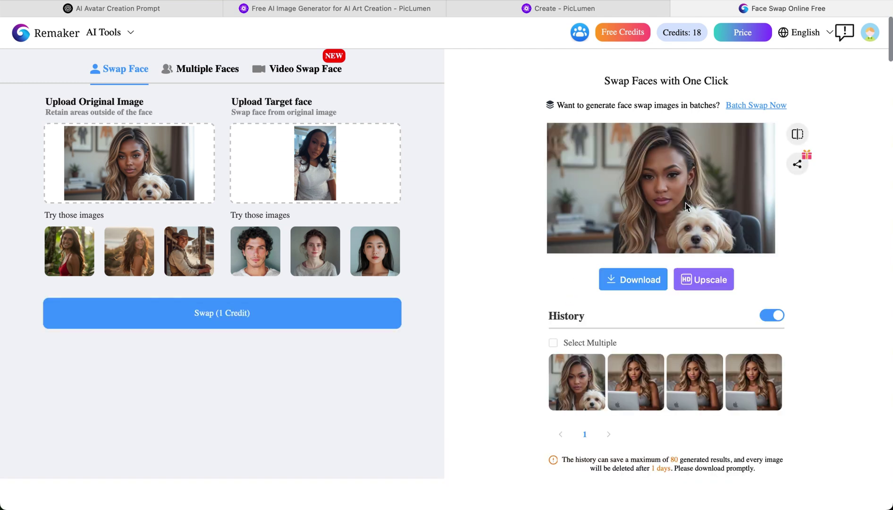
{"action": "left_click", "coordinate": [730, 214]}
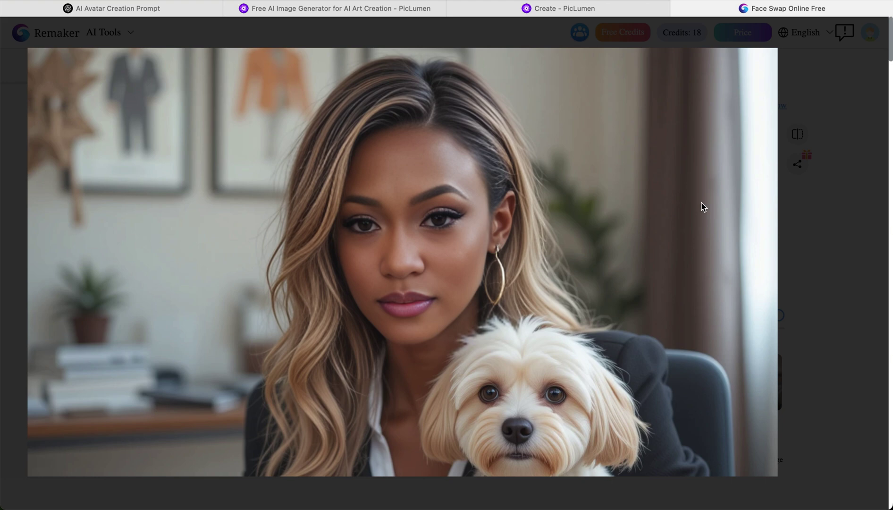
{"action": "left_click", "coordinate": [871, 125]}
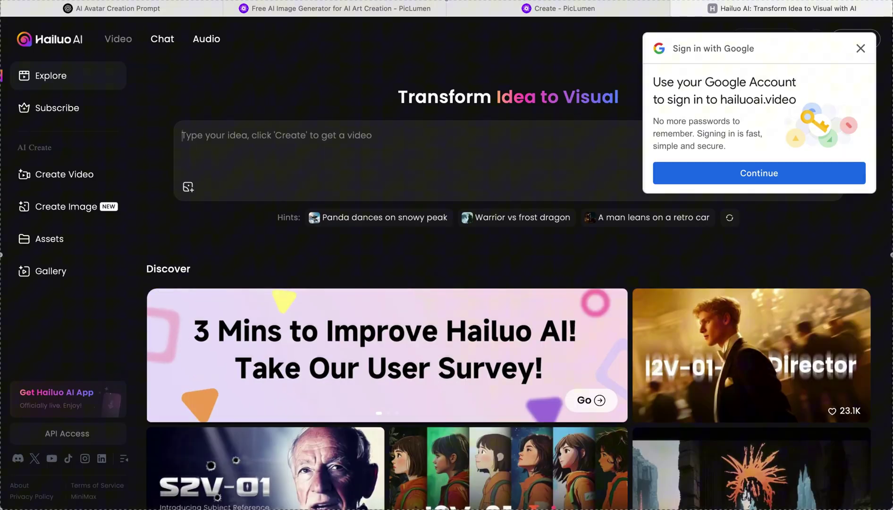
In Image to Video, prompt her talking, slightly moving her head, typing slowly, glancing up and down, then generate.
{"action": "left_click", "coordinate": [86, 179]}
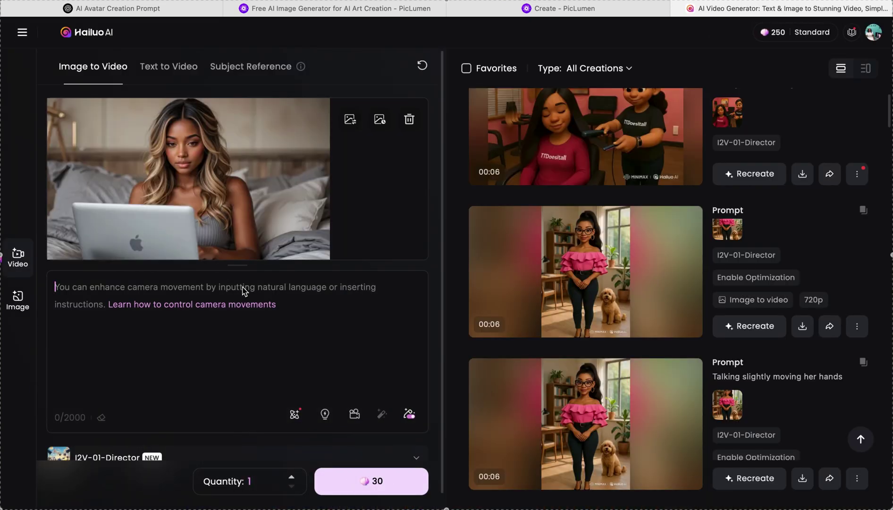
{"action": "left_click", "coordinate": [243, 290]}
{"action": "type", "text": "Talking while slight"}
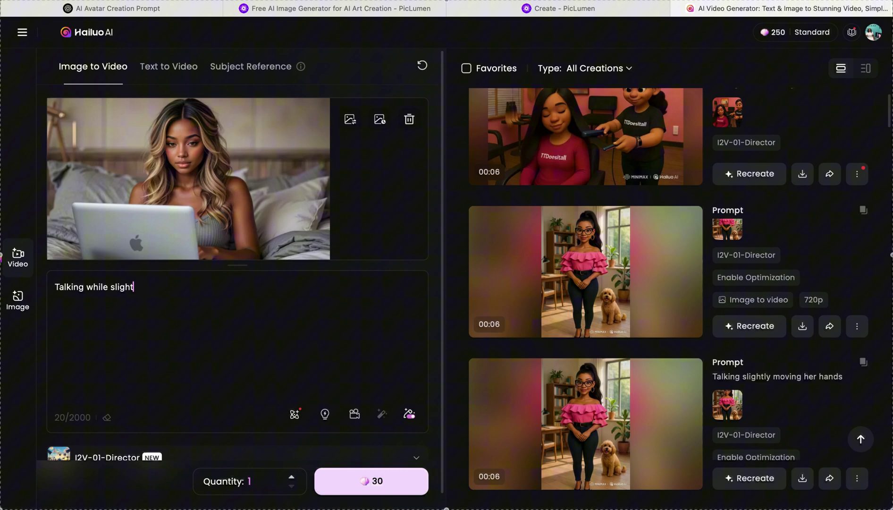
{"action": "type", "text": "ly moving her head and hand"}
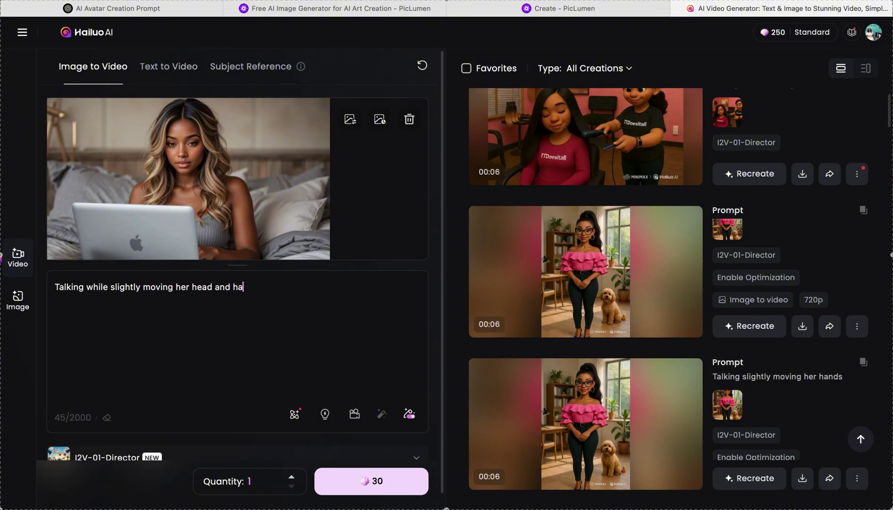
{"action": "key", "text": "BackSpace"}
{"action": "key", "text": "BackSpace"}
{"action": "key", "text": "BackSpace"}
{"action": "key", "text": "BackSpace"}
{"action": "type", "text": "typing sl"}
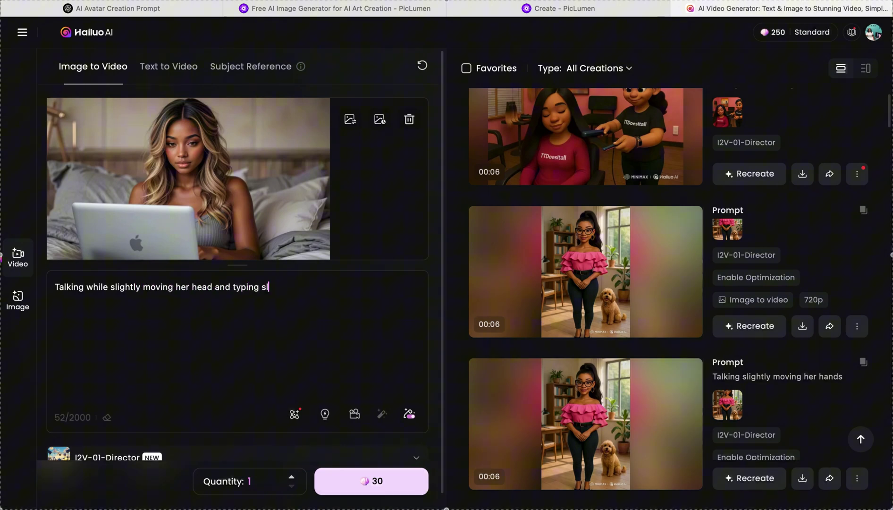
{"action": "type", "text": "owly glancing up and down as she talks"}
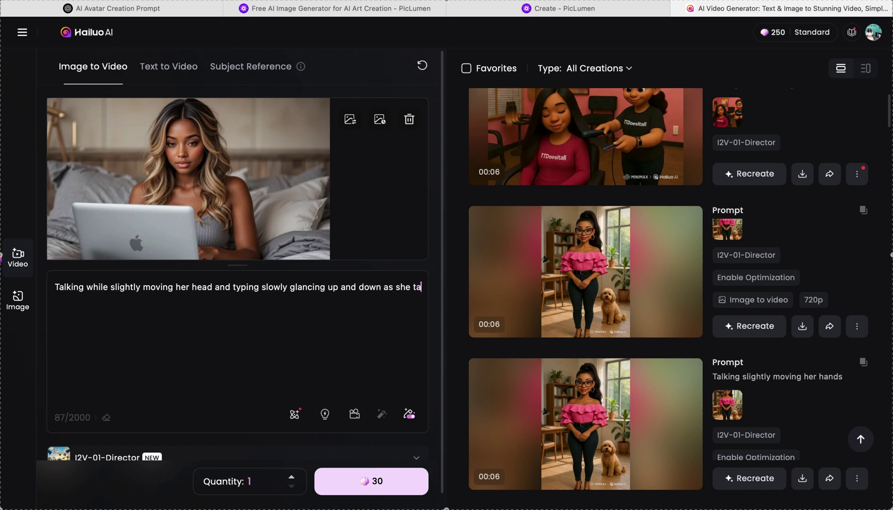
{"action": "left_click", "coordinate": [351, 486]}
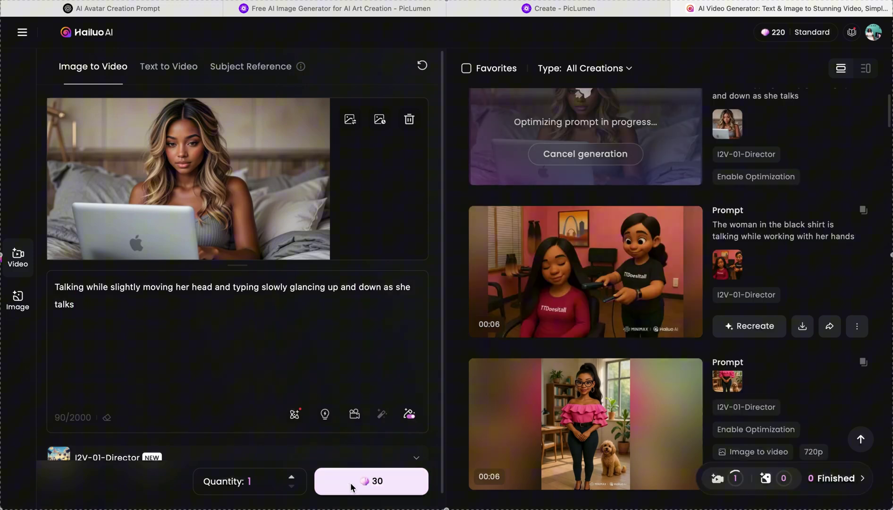
Browse the All Creations list while the 6-second laptop-woman video finishes rendering.
{"action": "scroll", "coordinate": [624, 486], "scroll_direction": "up", "scroll_amount": 2}
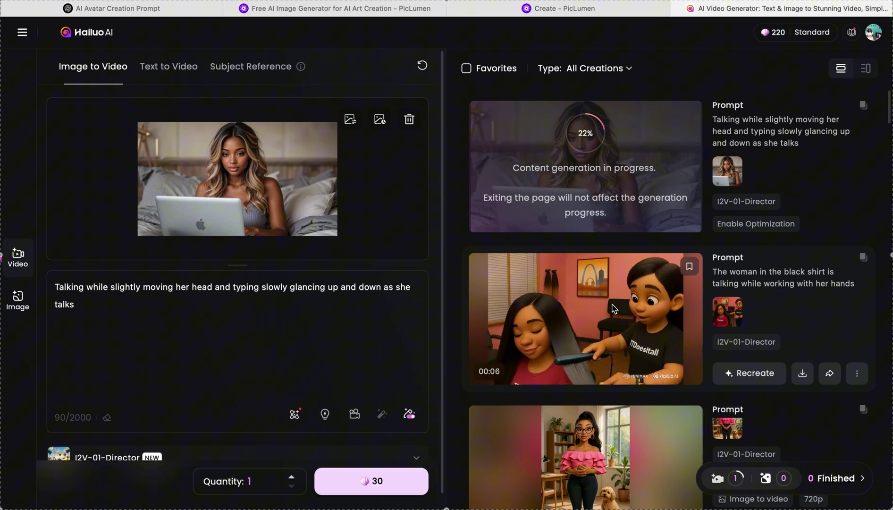
{"action": "scroll", "coordinate": [576, 311], "scroll_direction": "down", "scroll_amount": 4}
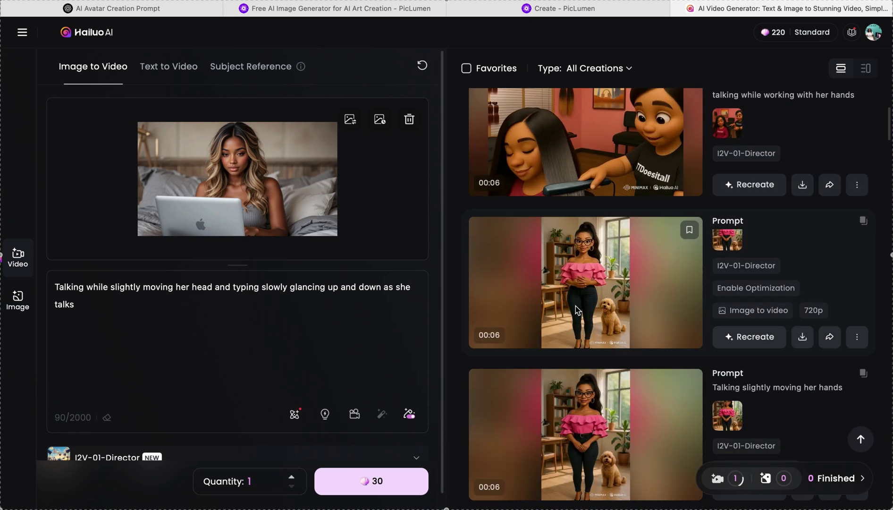
{"action": "scroll", "coordinate": [576, 306], "scroll_direction": "down", "scroll_amount": 5}
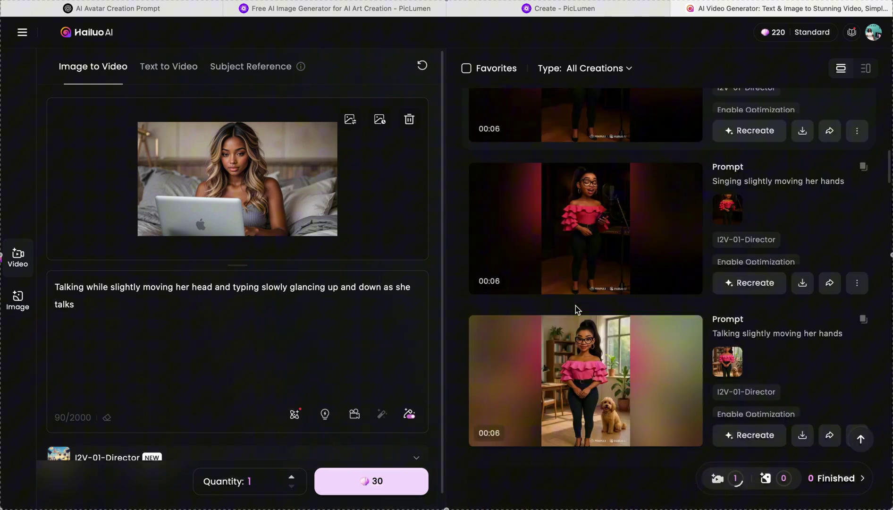
{"action": "scroll", "coordinate": [575, 306], "scroll_direction": "down", "scroll_amount": 6}
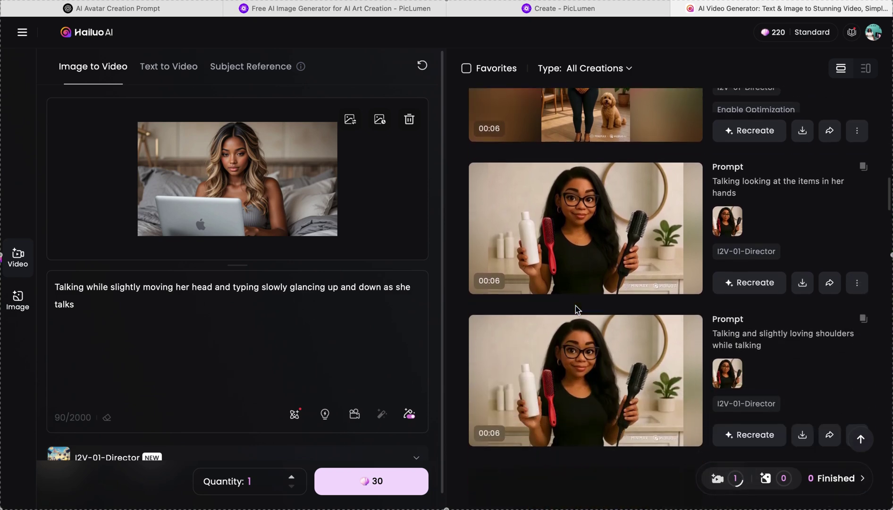
{"action": "scroll", "coordinate": [575, 305], "scroll_direction": "down", "scroll_amount": 8}
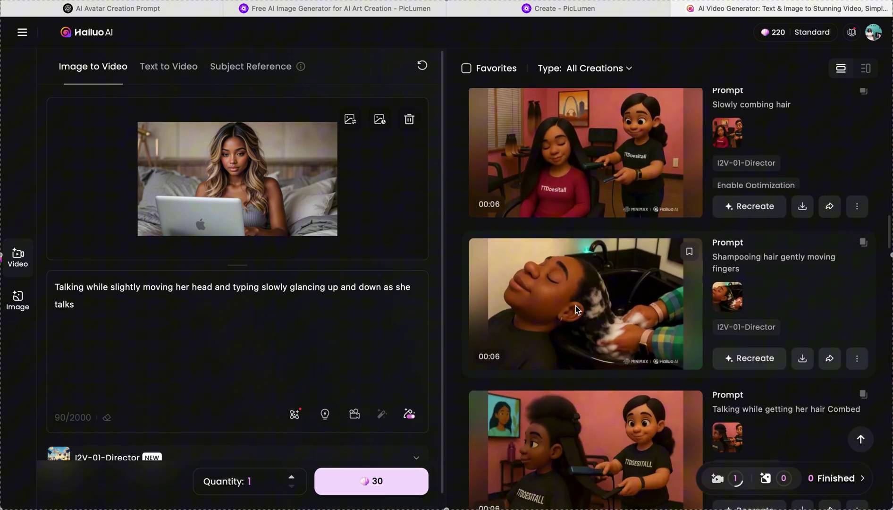
{"action": "scroll", "coordinate": [575, 305], "scroll_direction": "down", "scroll_amount": 3}
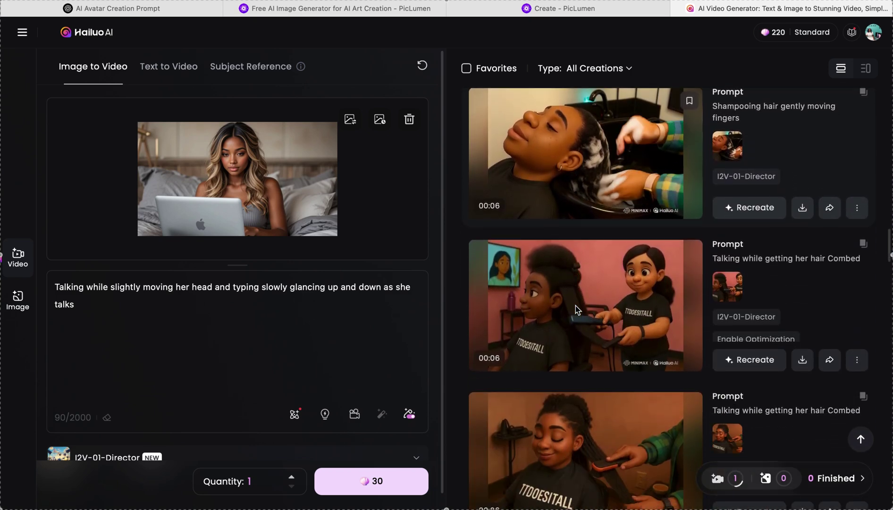
{"action": "scroll", "coordinate": [575, 306], "scroll_direction": "down", "scroll_amount": 3}
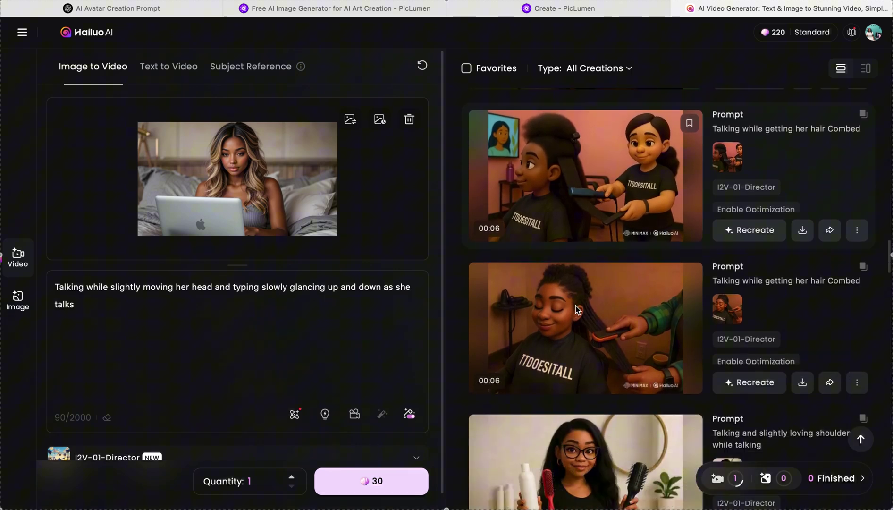
{"action": "scroll", "coordinate": [576, 305], "scroll_direction": "down", "scroll_amount": 6}
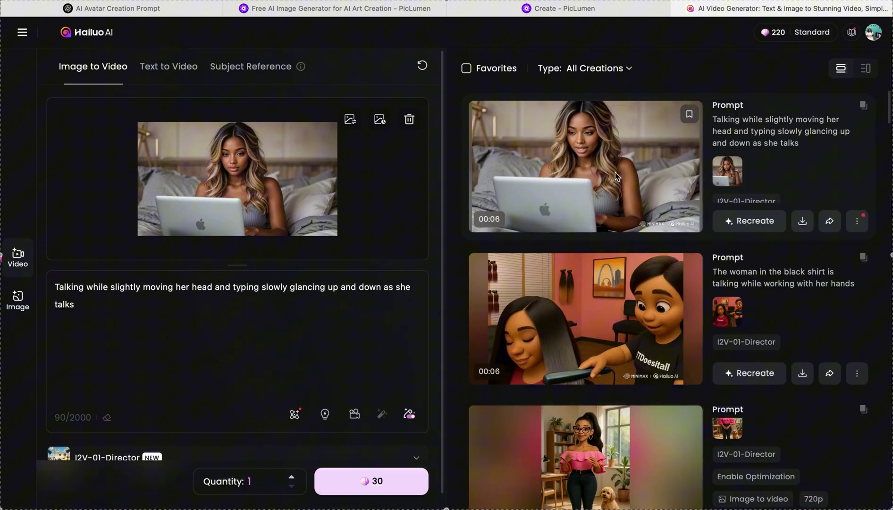
Preview the finished laptop-woman video, send it back to Recreate, and download it without a watermark.
{"action": "left_click", "coordinate": [649, 194]}
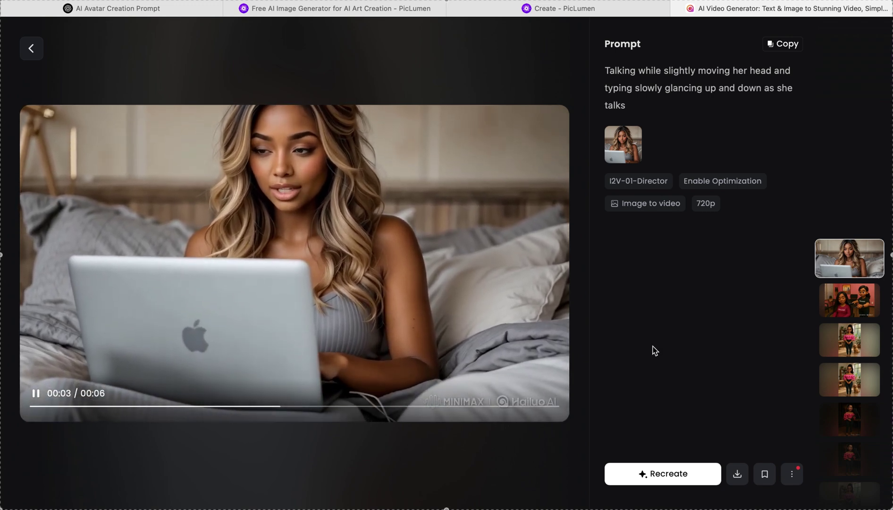
{"action": "left_click", "coordinate": [744, 470]}
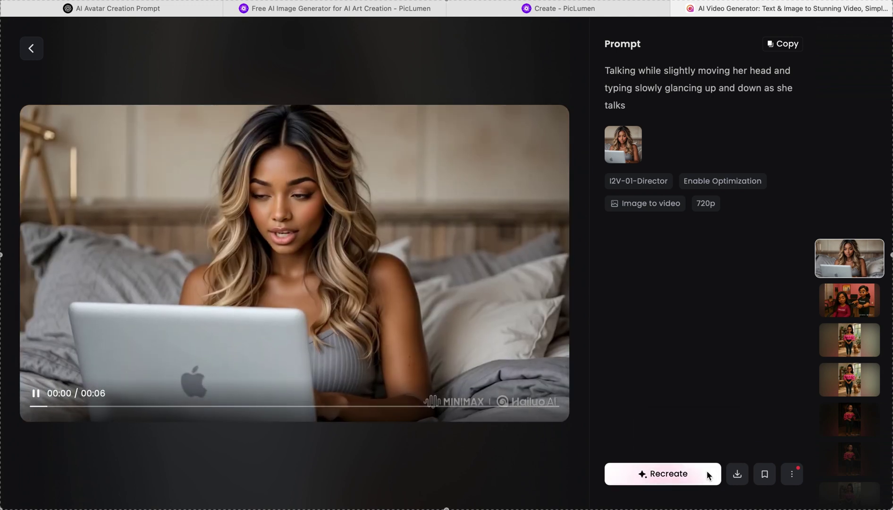
{"action": "left_click", "coordinate": [707, 473]}
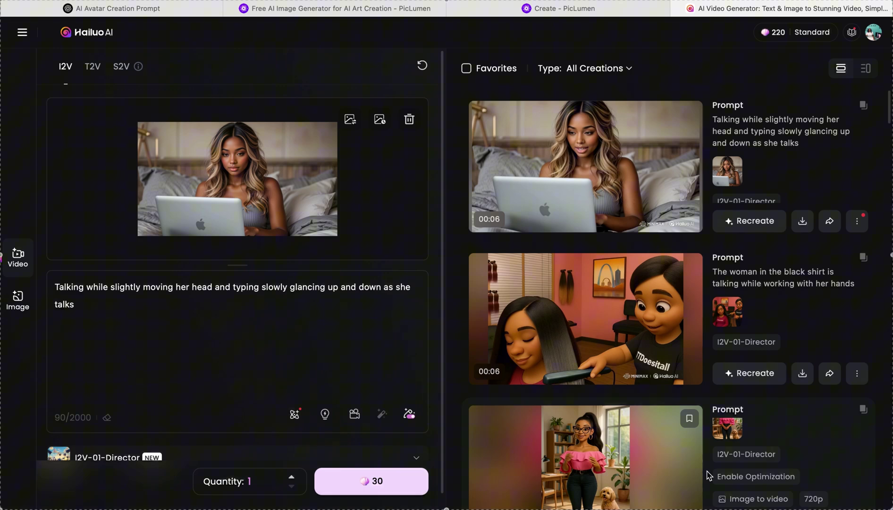
{"action": "left_click", "coordinate": [807, 229]}
{"action": "left_click", "coordinate": [797, 177]}
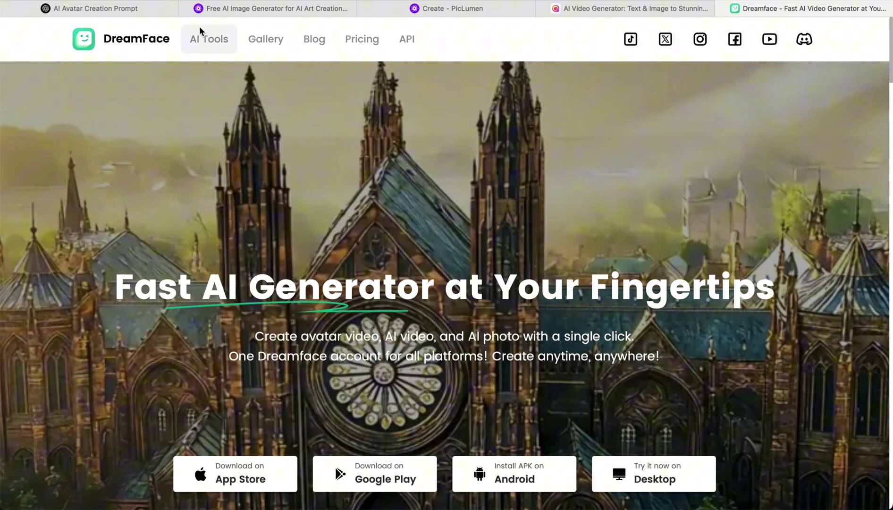
Open DreamFace's AI Video Generator and switch to Avatar Video.
{"action": "mouse_move", "coordinate": [208, 40]}
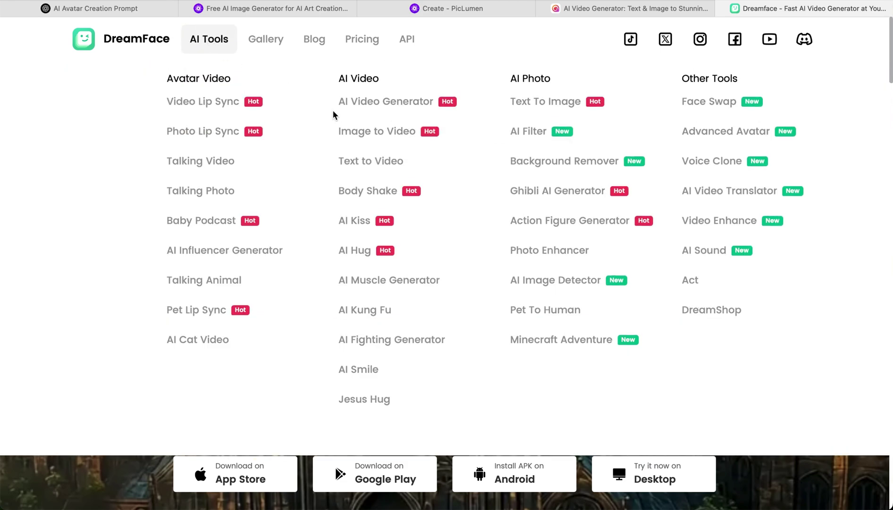
{"action": "left_click", "coordinate": [358, 103]}
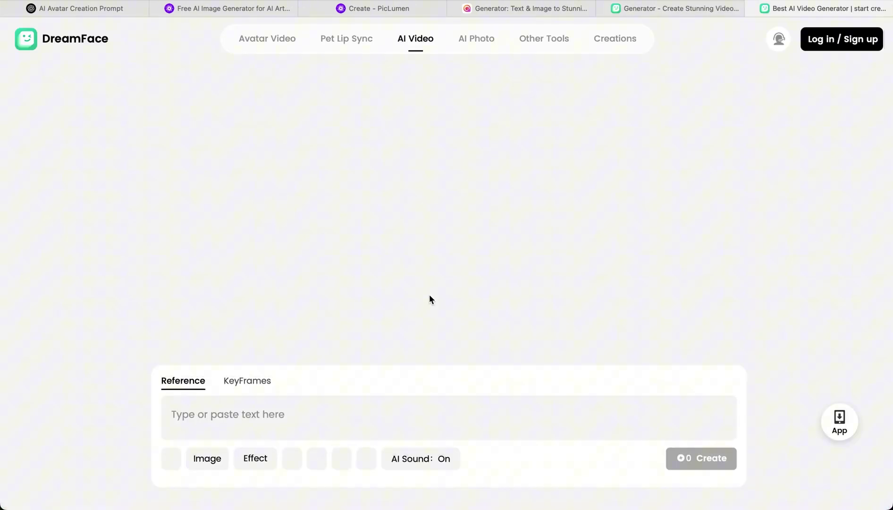
{"action": "left_click", "coordinate": [267, 39]}
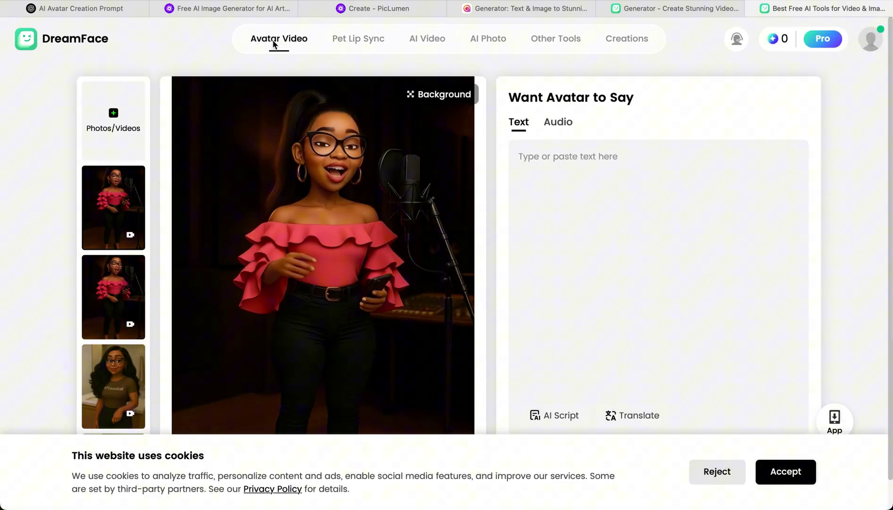
Upload the downloaded laptop-woman video as the avatar and accept the site's cookies.
{"action": "left_click", "coordinate": [117, 118]}
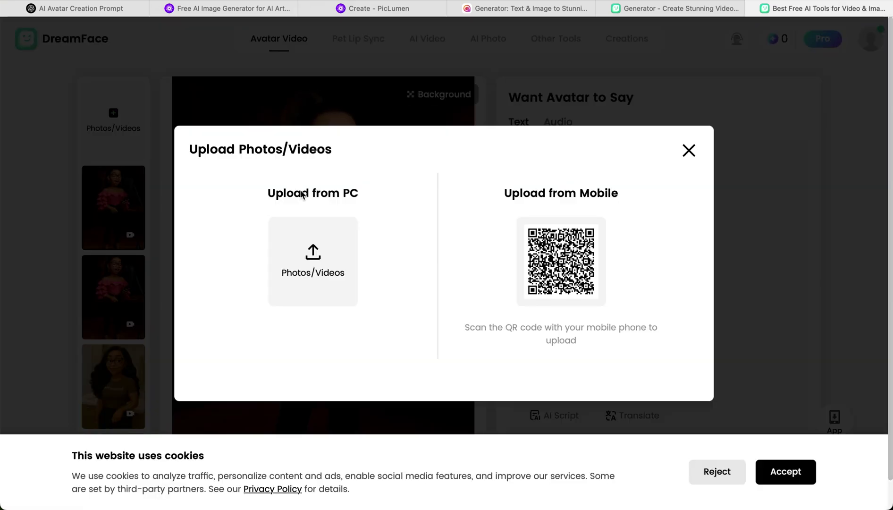
{"action": "left_click", "coordinate": [324, 254]}
{"action": "double_click", "coordinate": [236, 107]}
{"action": "left_click", "coordinate": [690, 151]}
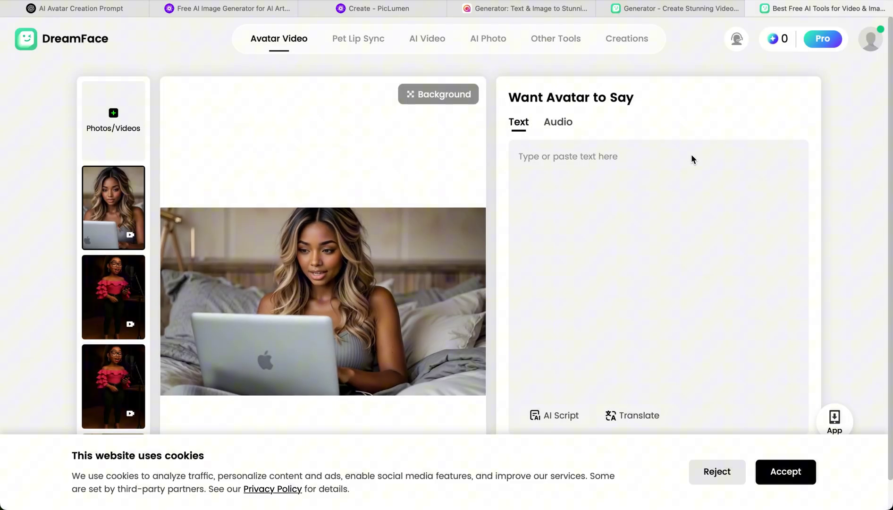
{"action": "left_click", "coordinate": [785, 472]}
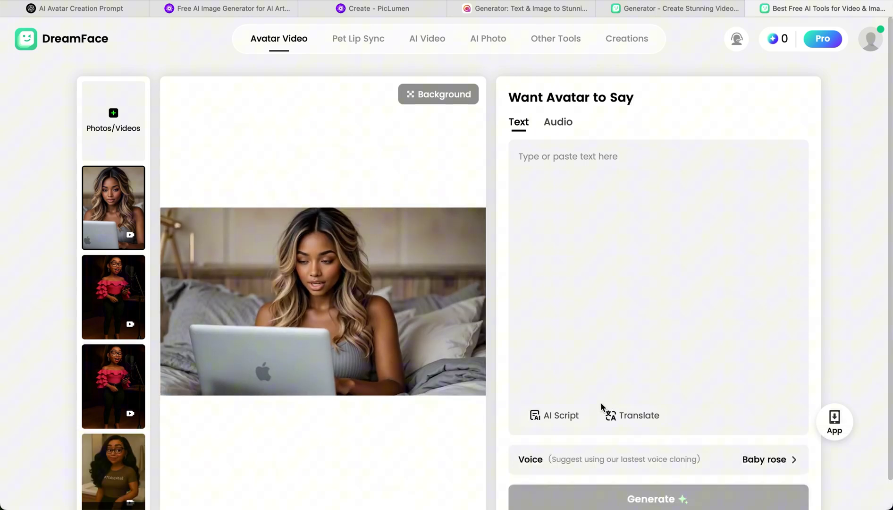
Upload the 7.2 s recorded voice audio as the avatar's speech and start generation.
{"action": "left_click", "coordinate": [558, 122]}
{"action": "left_click", "coordinate": [688, 279]}
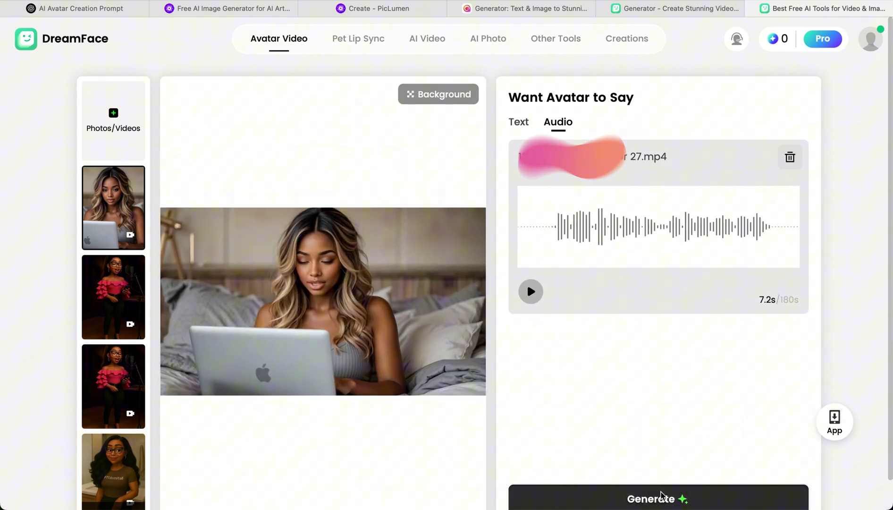
{"action": "left_click", "coordinate": [662, 499]}
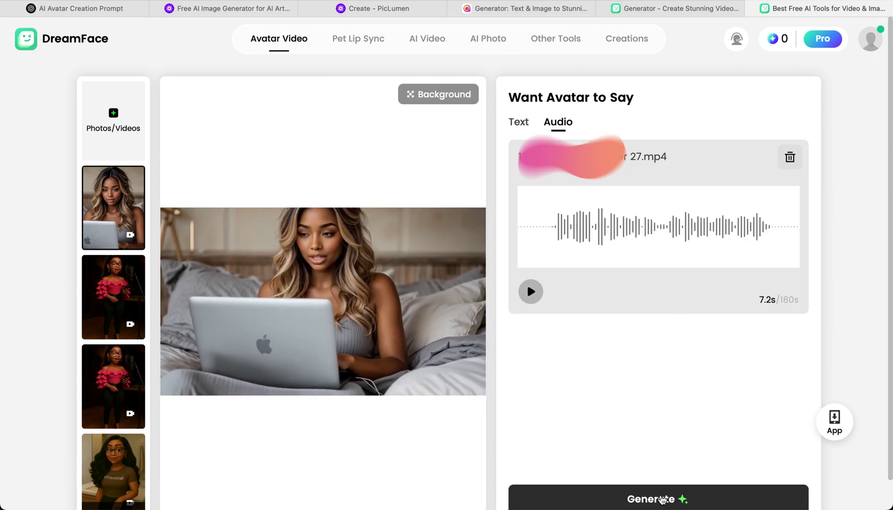
Go to the Creations page listing finished avatar videos.
{"action": "scroll", "coordinate": [662, 499], "scroll_direction": "down", "scroll_amount": 1}
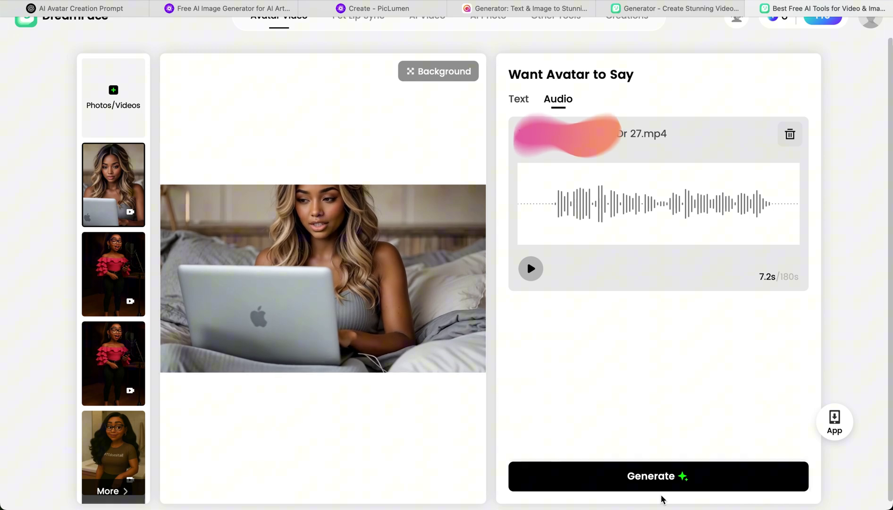
{"action": "scroll", "coordinate": [662, 499], "scroll_direction": "up", "scroll_amount": 1}
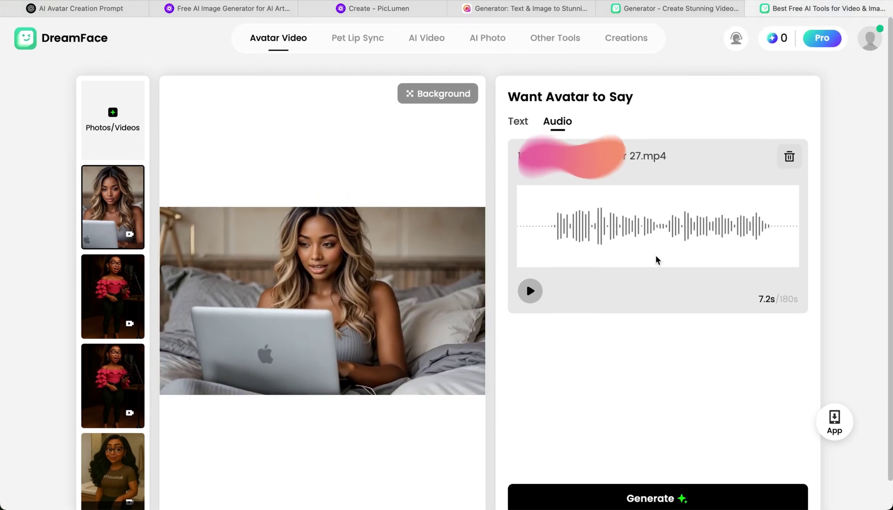
{"action": "left_click", "coordinate": [628, 41]}
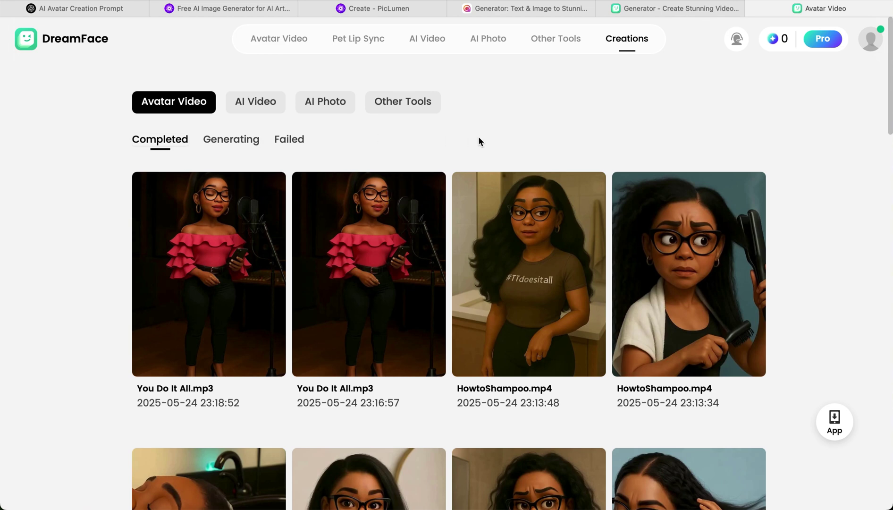
Check the Generating tab until the laptop-woman lip-sync video finishes.
{"action": "left_click", "coordinate": [248, 141]}
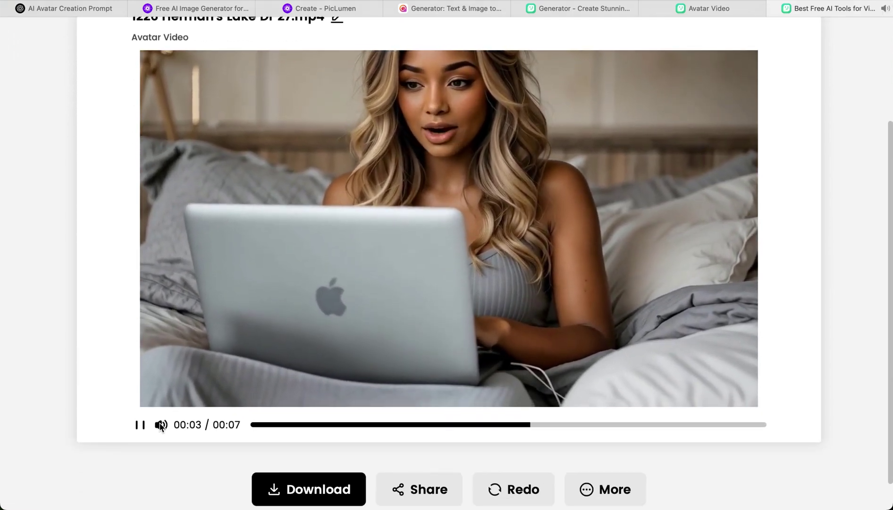
Unmute the 7-second laptop-woman video and replay it from the beginning.
{"action": "left_click", "coordinate": [161, 424]}
{"action": "scroll", "coordinate": [159, 424], "scroll_direction": "up", "scroll_amount": 2}
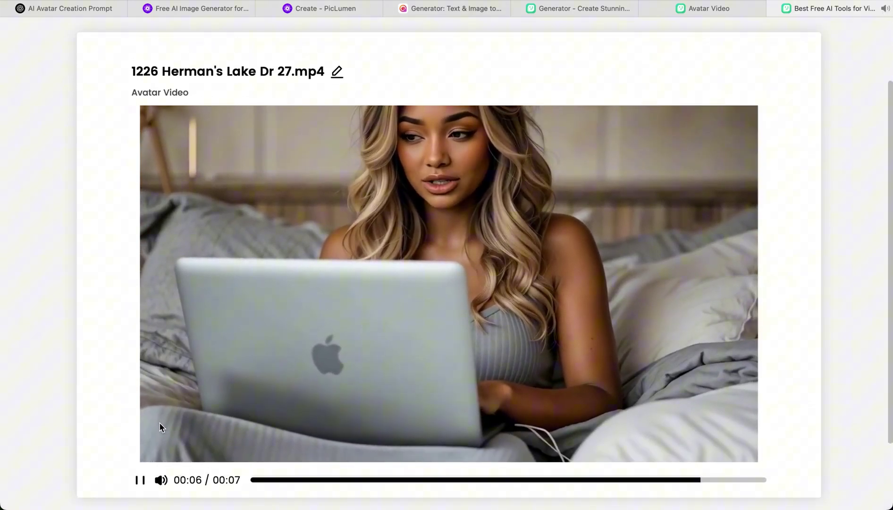
{"action": "left_click", "coordinate": [140, 480]}
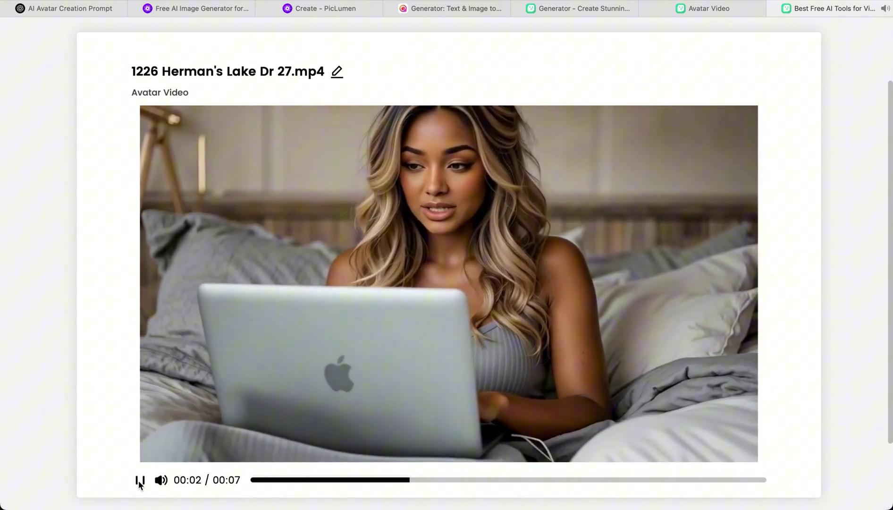